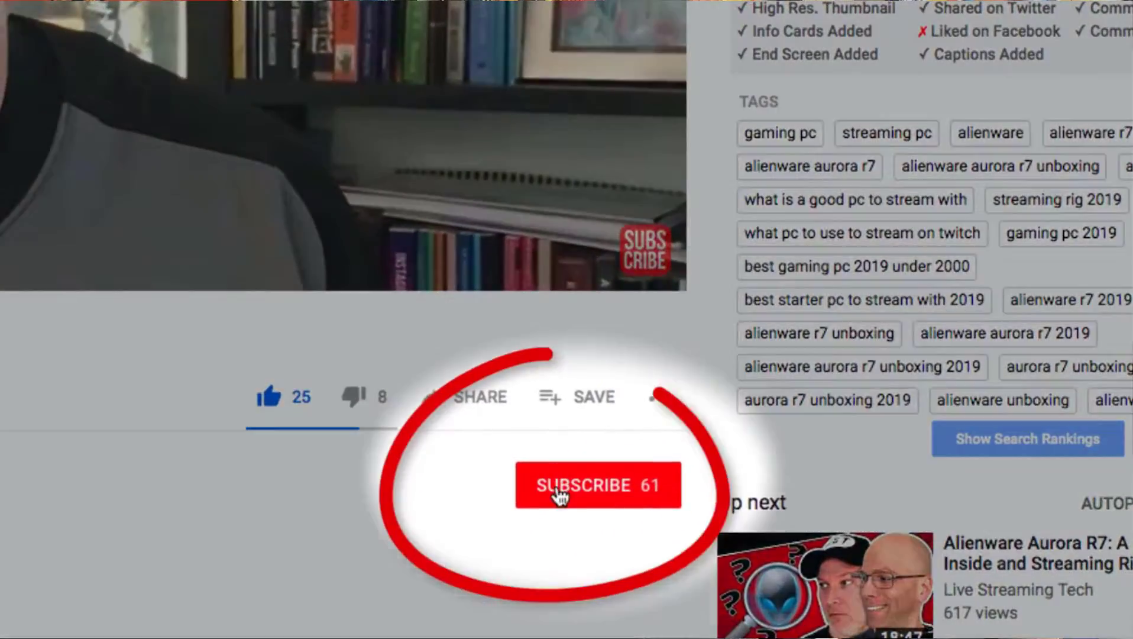
Subscribe to the YouTube channel so the count reads 62.
{"action": "left_click", "coordinate": [521, 574]}
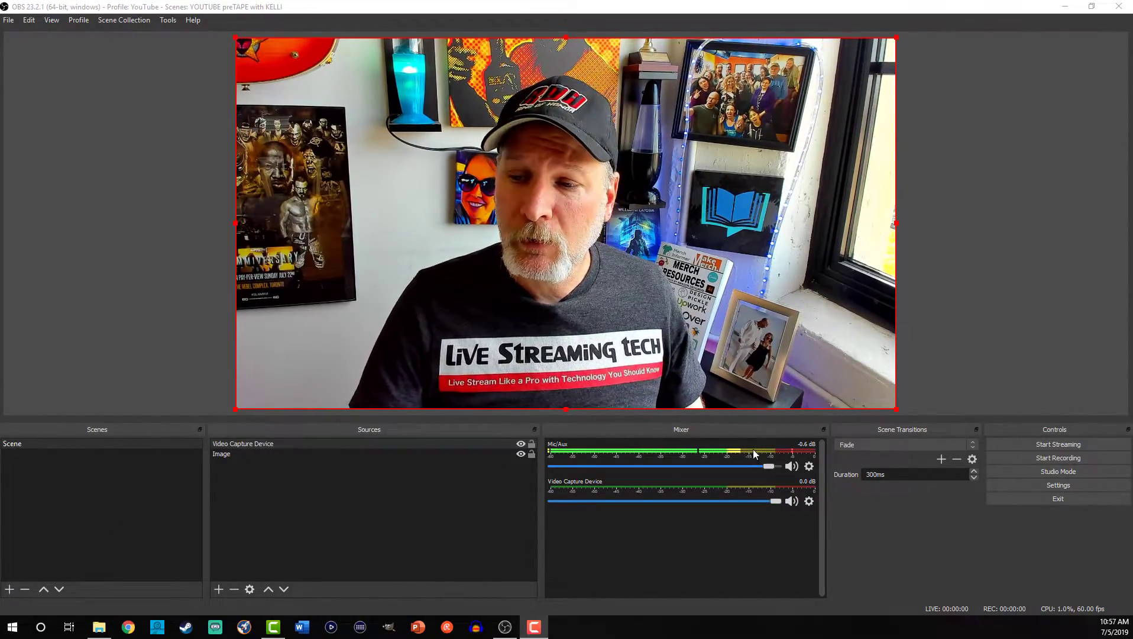
In Settings, on the Stream page, choose Twitch as the streaming service.
{"action": "left_click", "coordinate": [1046, 485]}
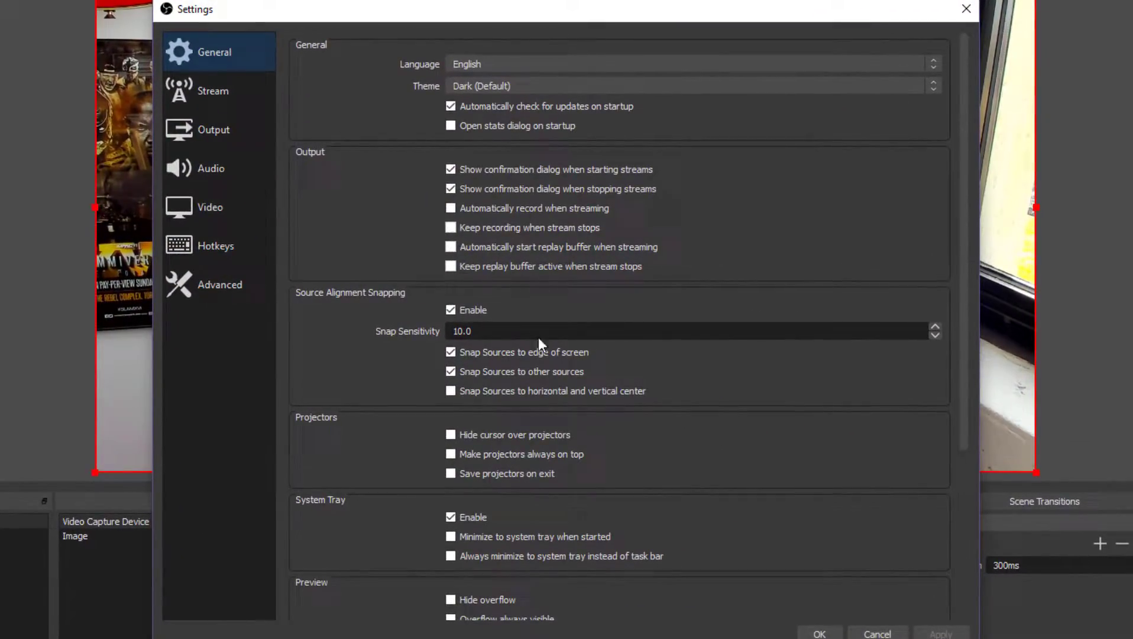
{"action": "left_click", "coordinate": [227, 104]}
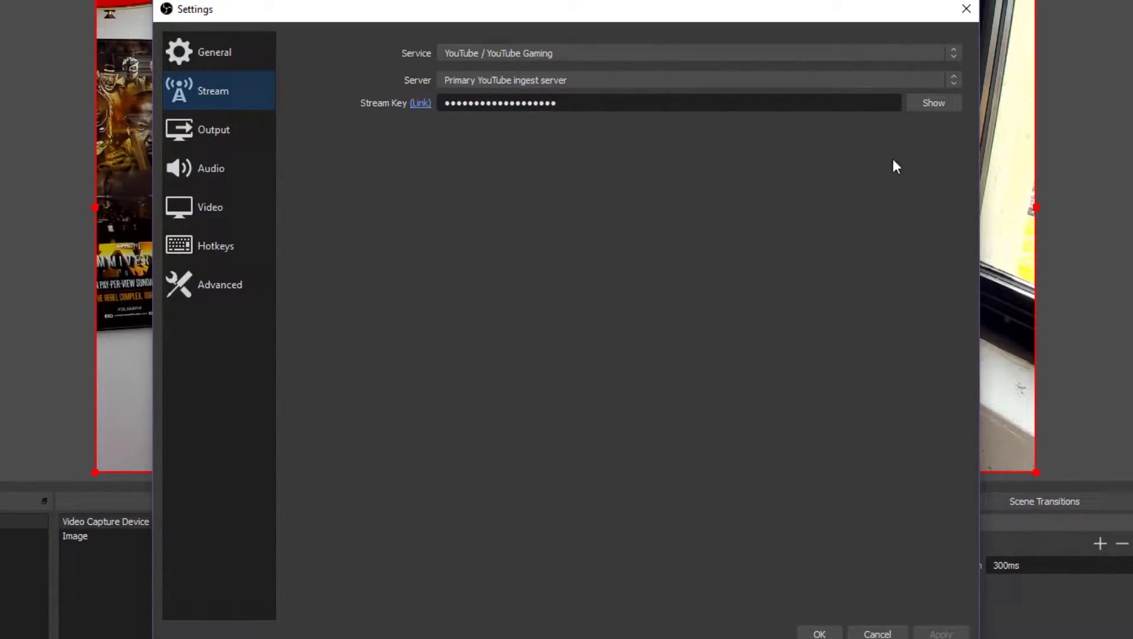
{"action": "left_click", "coordinate": [951, 52]}
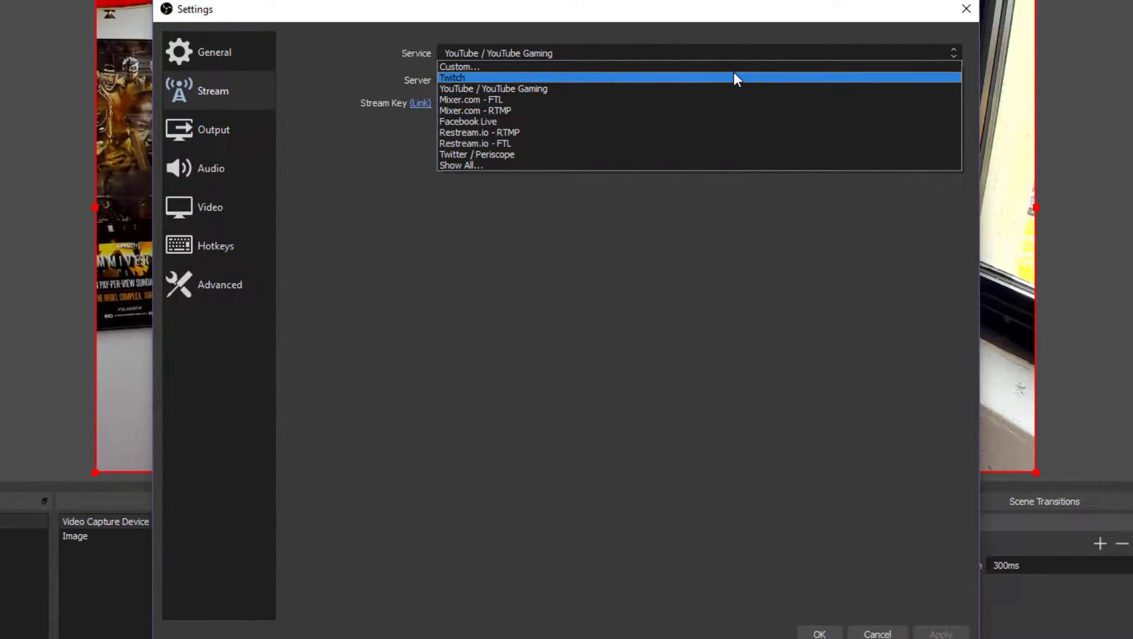
{"action": "left_click", "coordinate": [735, 78]}
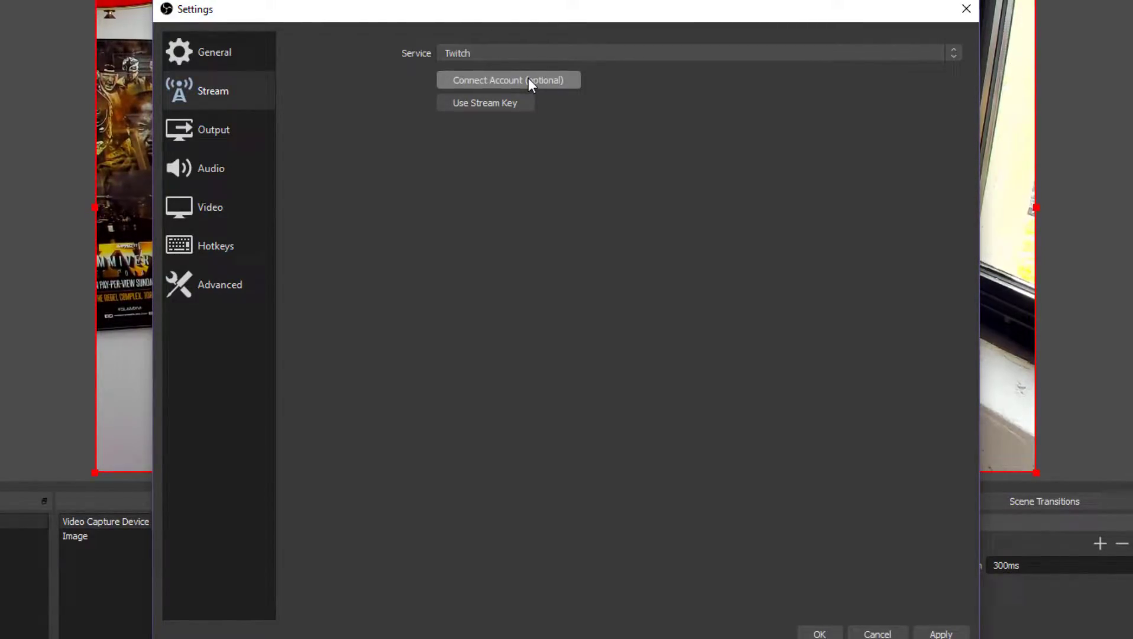
Connect the Twitch account by logging in with its username and password, then authorize OBS.
{"action": "left_click", "coordinate": [529, 79]}
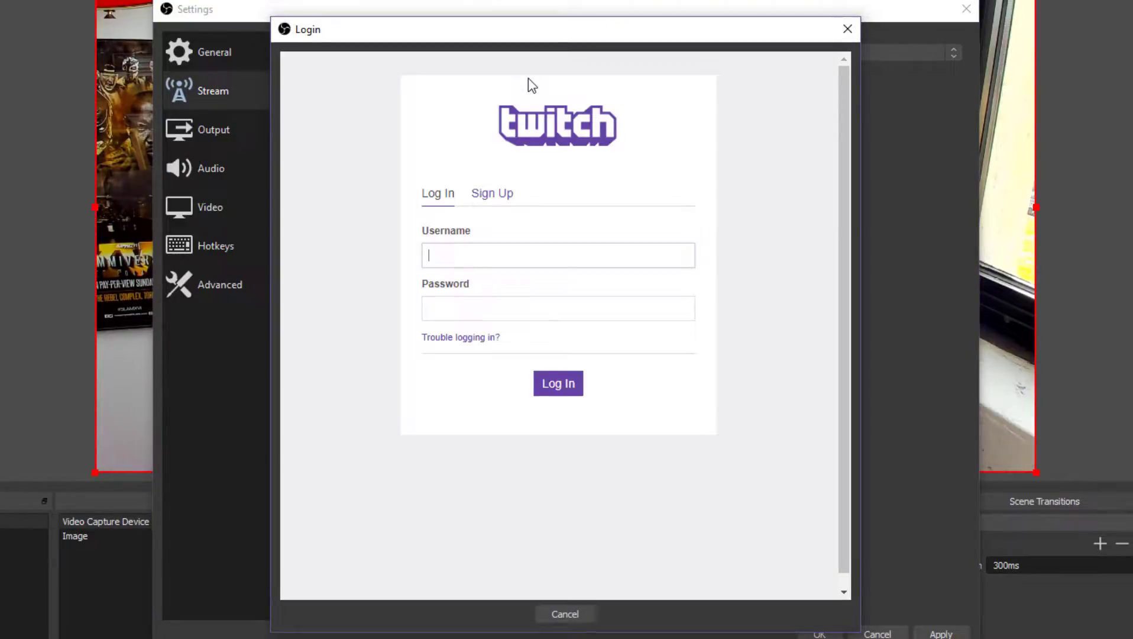
{"action": "type", "text": "livestreaming"}
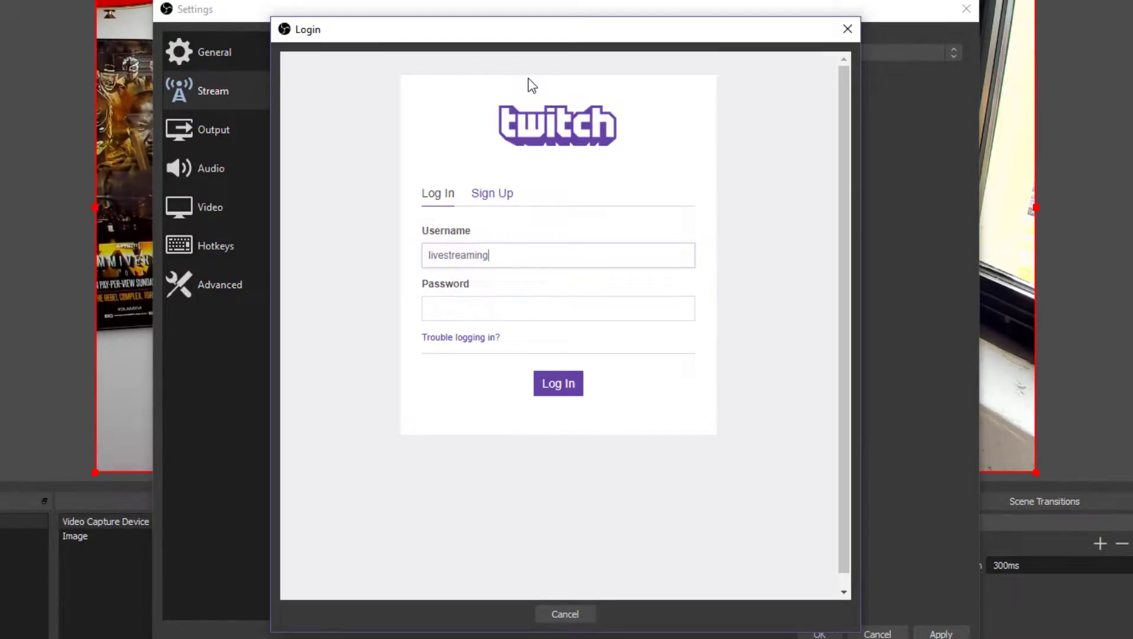
{"action": "type", "text": "tech"}
{"action": "left_click", "coordinate": [494, 320]}
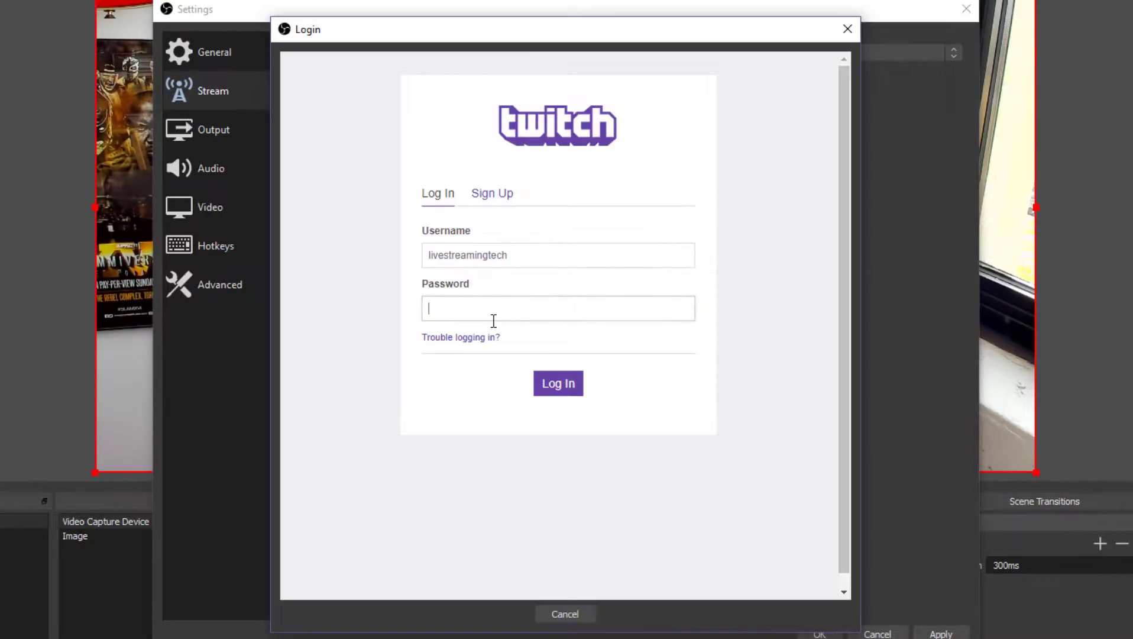
{"action": "left_click", "coordinate": [540, 392]}
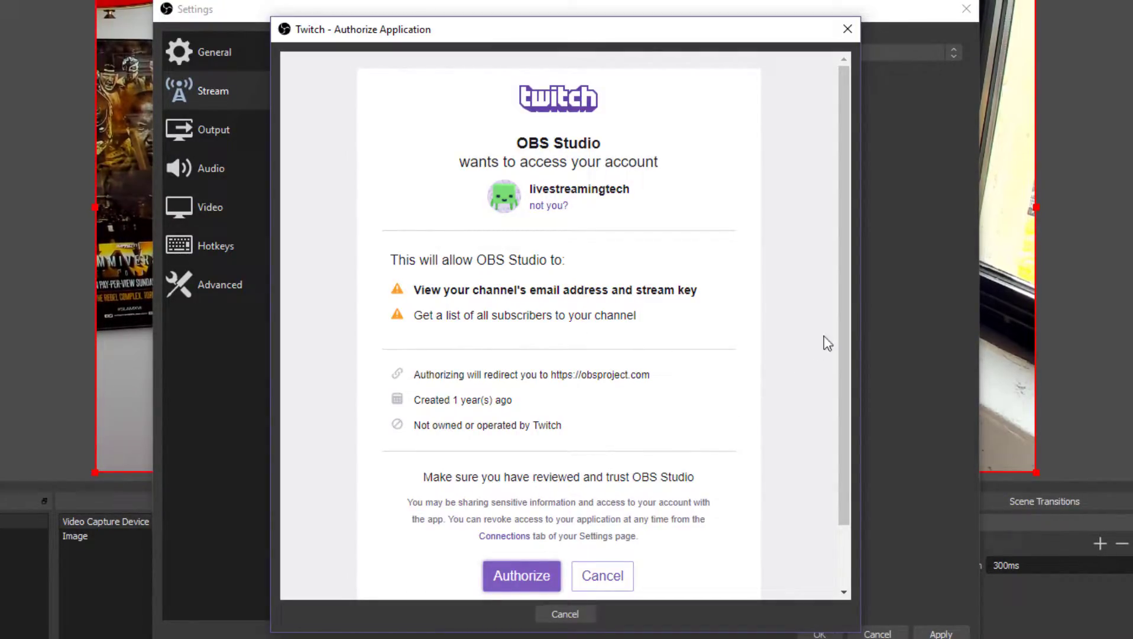
{"action": "left_click_drag", "start_coordinate": [850, 274], "coordinate": [847, 294]}
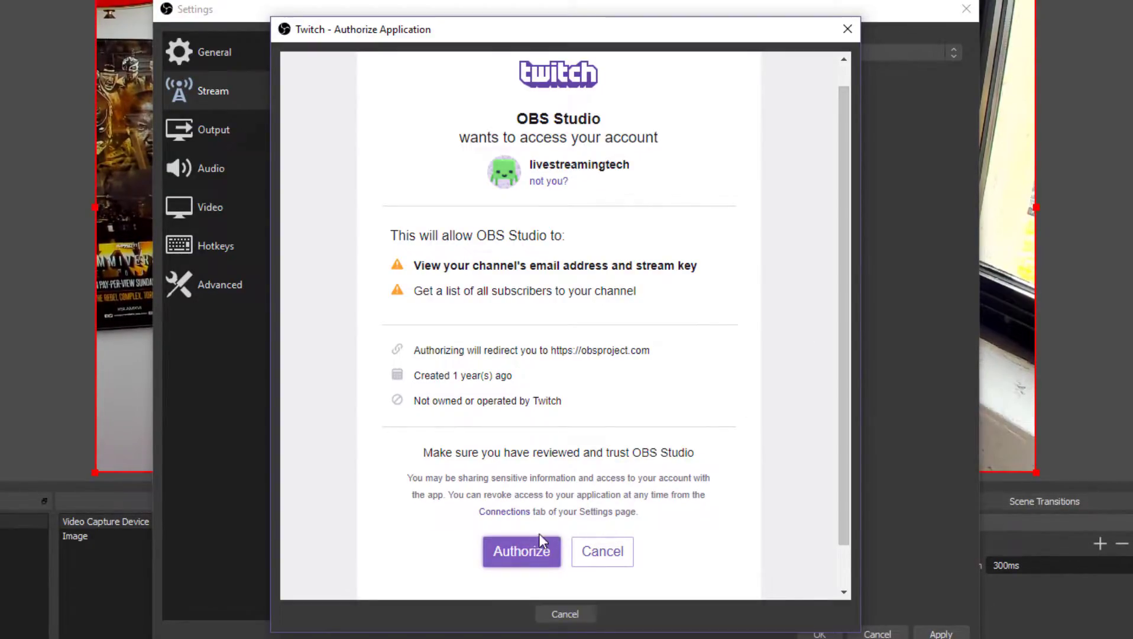
{"action": "left_click", "coordinate": [527, 553]}
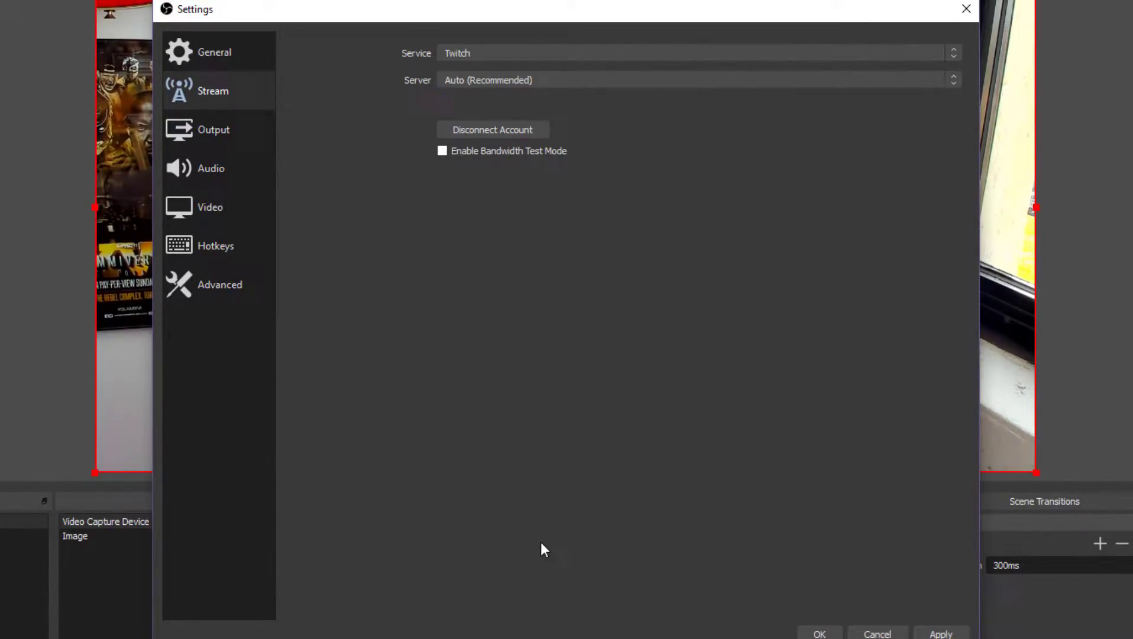
{"action": "left_click_drag", "start_coordinate": [662, 16], "coordinate": [1132, 186]}
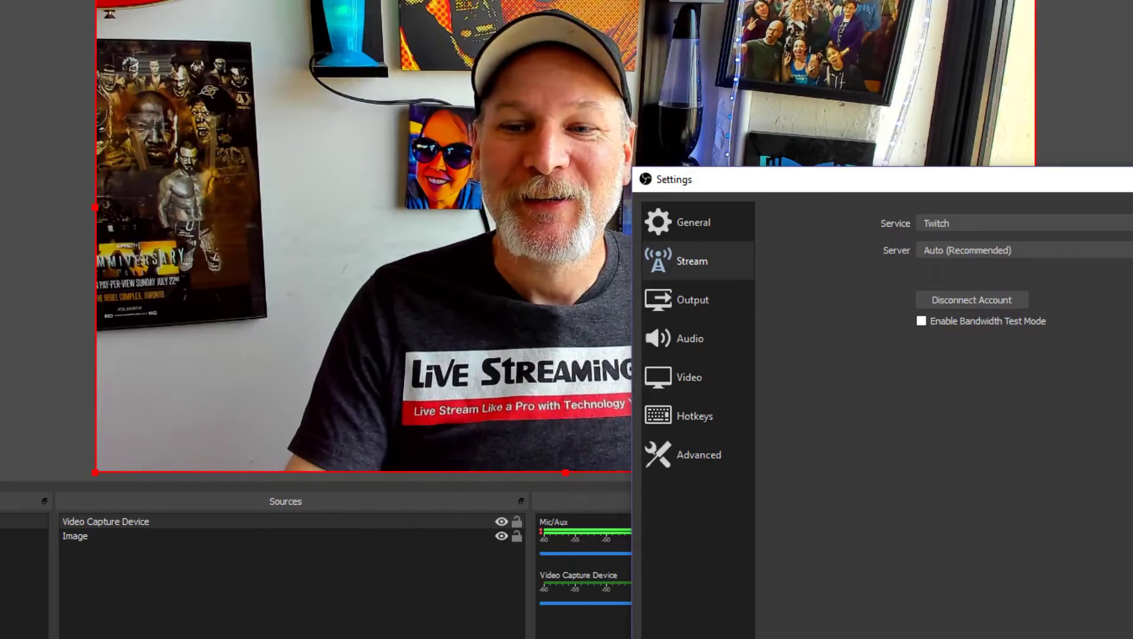
{"action": "left_click_drag", "start_coordinate": [1127, 184], "coordinate": [893, 52]}
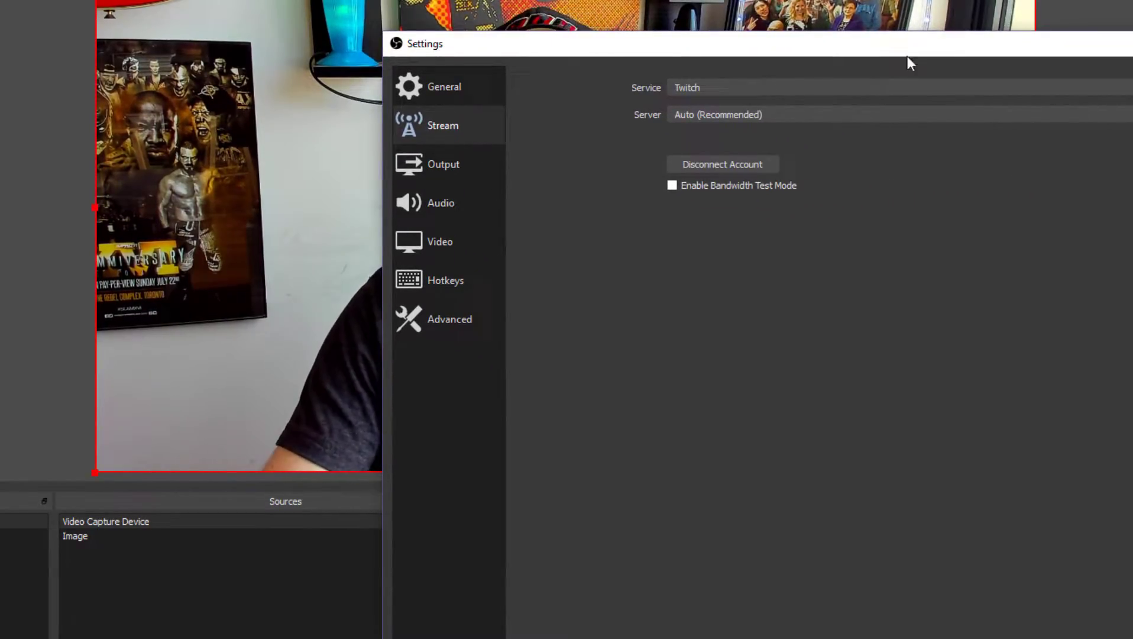
{"action": "left_click_drag", "start_coordinate": [897, 54], "coordinate": [1027, 338]}
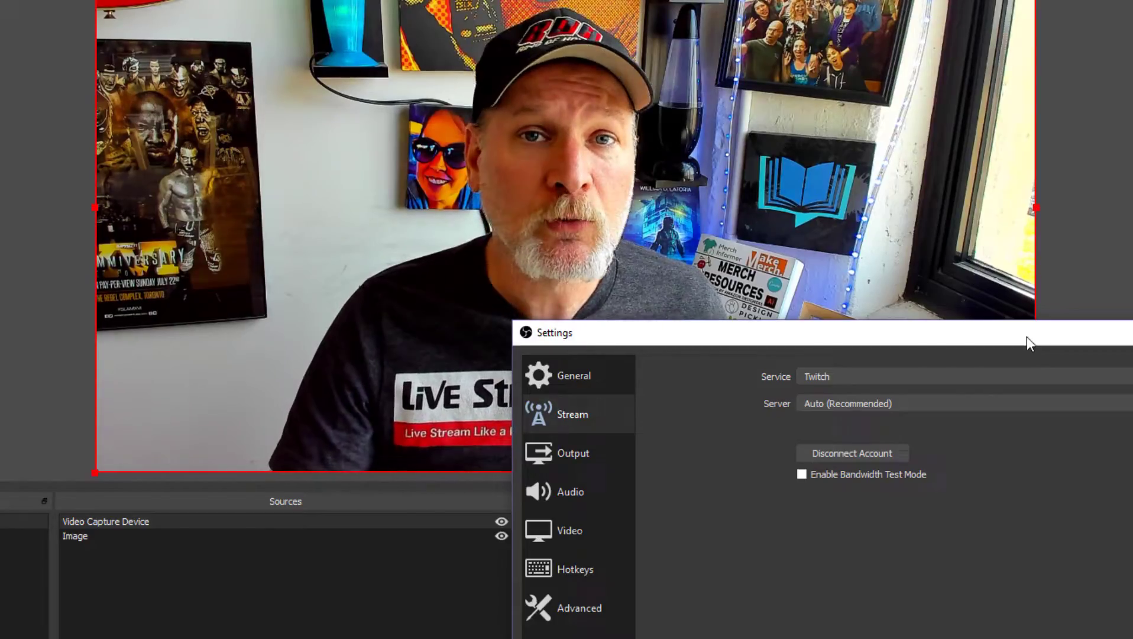
Change the Twitch stream server from Auto (Recommended) to US East: Chicago.
{"action": "left_click_drag", "start_coordinate": [1027, 337], "coordinate": [807, 80]}
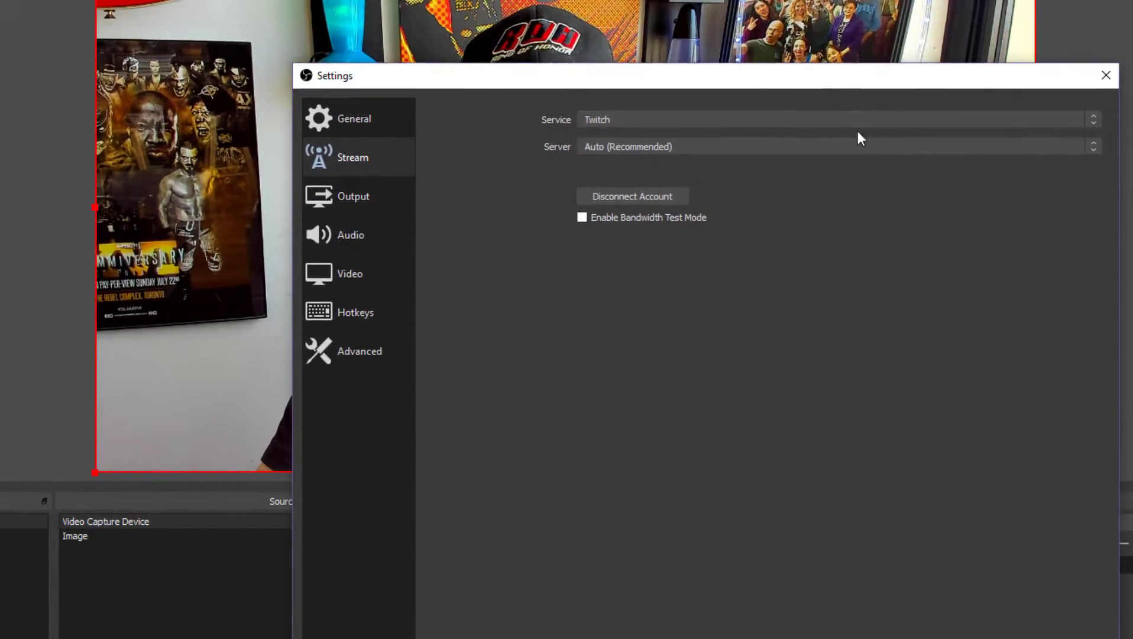
{"action": "left_click", "coordinate": [1093, 147]}
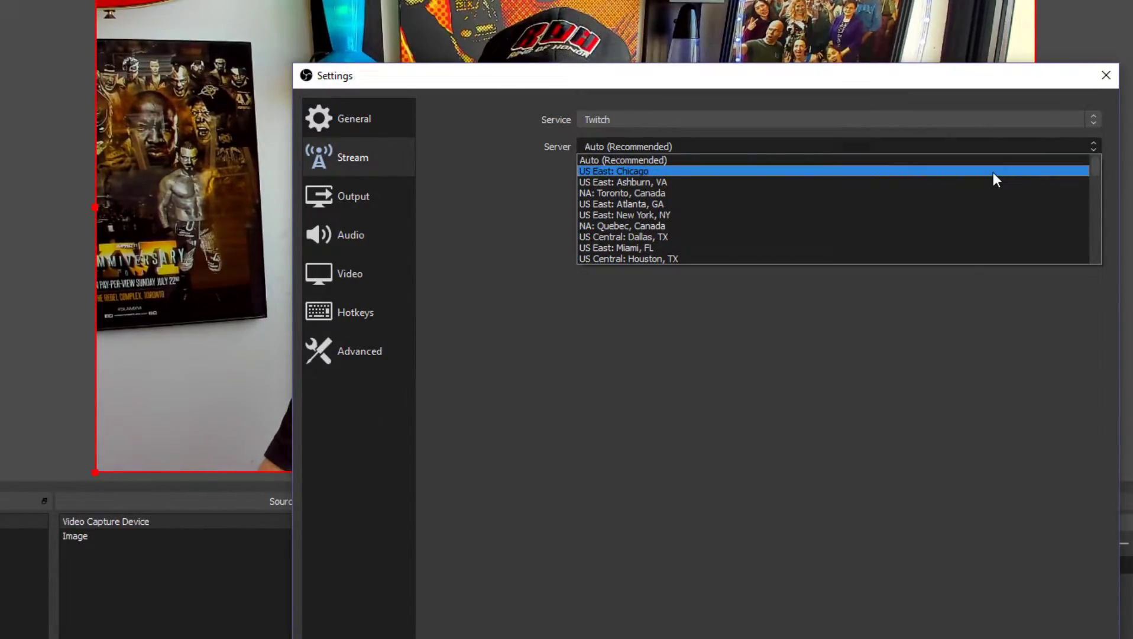
{"action": "left_click", "coordinate": [995, 178]}
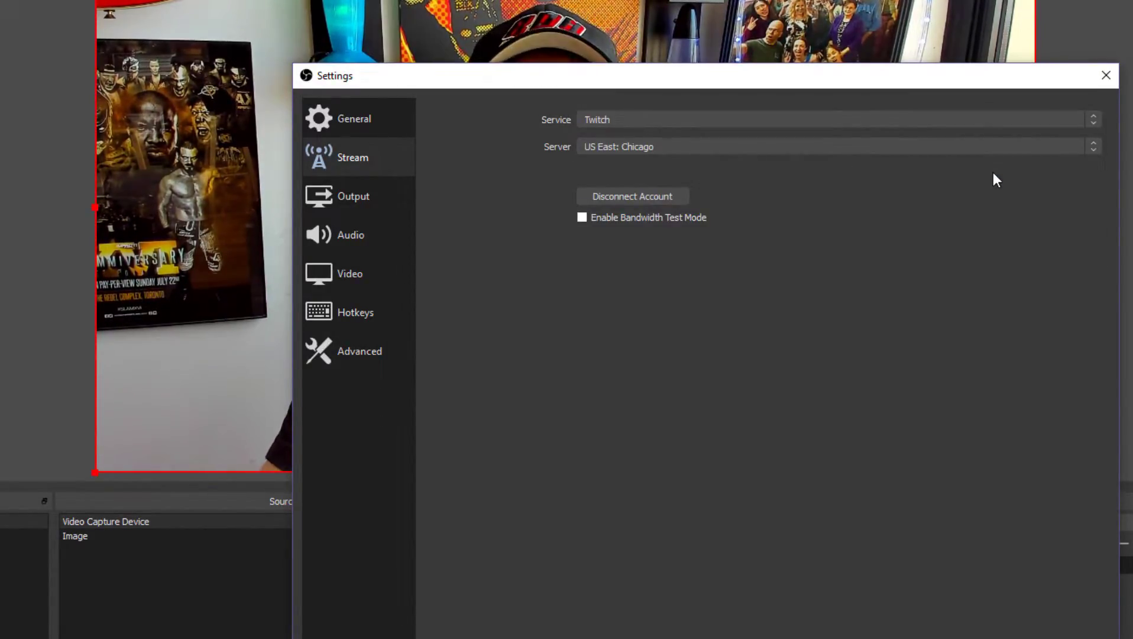
{"action": "left_click_drag", "start_coordinate": [937, 83], "coordinate": [900, 352]}
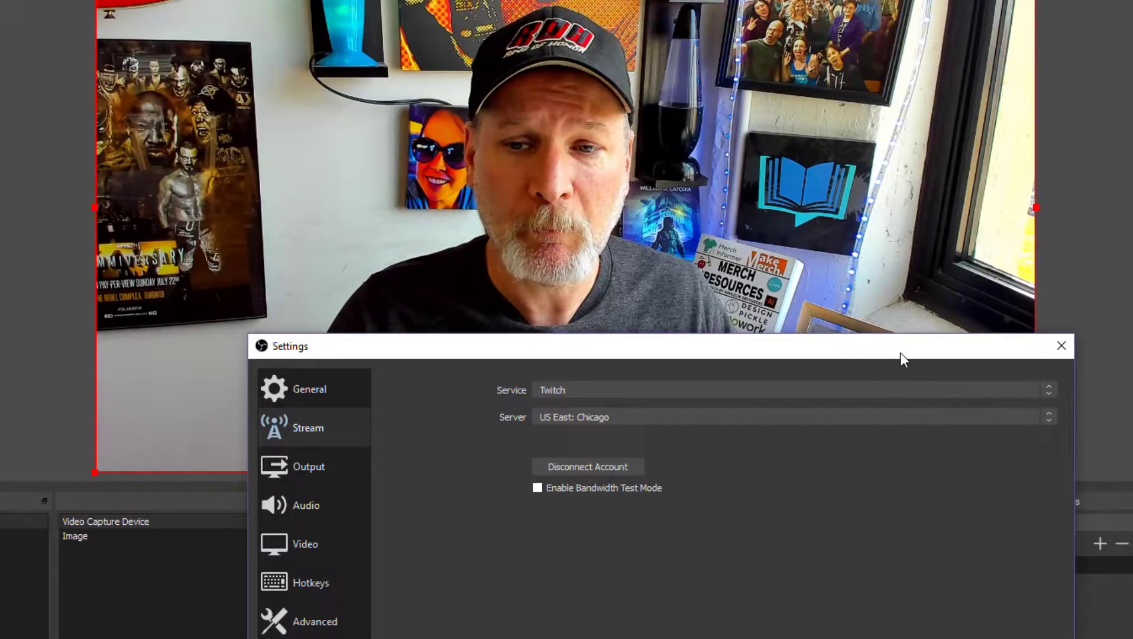
{"action": "left_click_drag", "start_coordinate": [900, 359], "coordinate": [880, 76]}
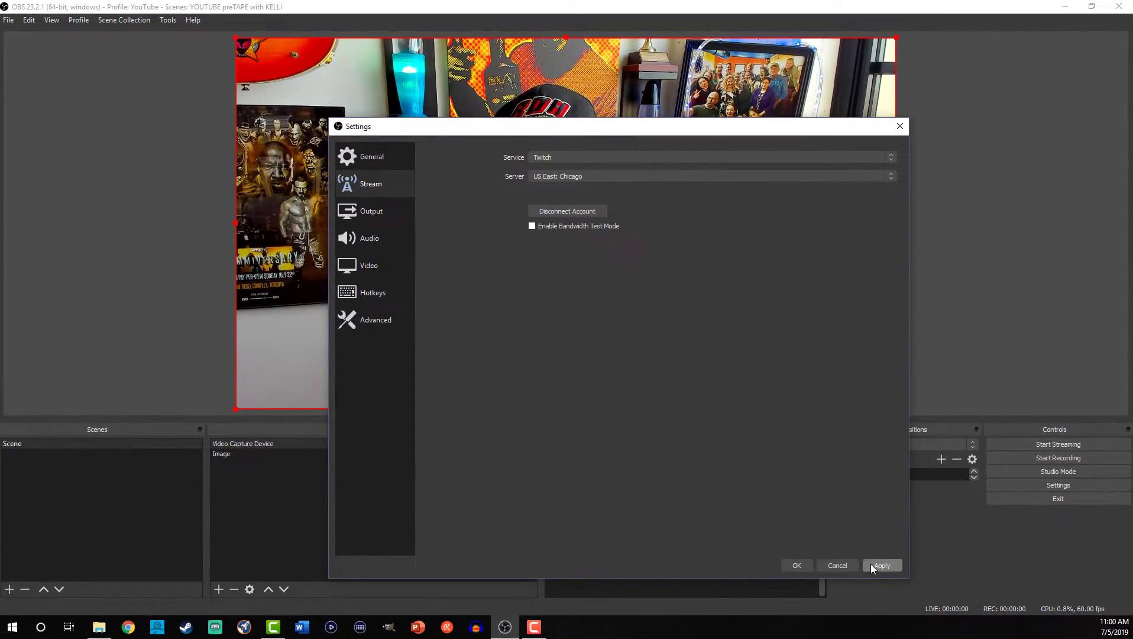
{"action": "left_click", "coordinate": [872, 566]}
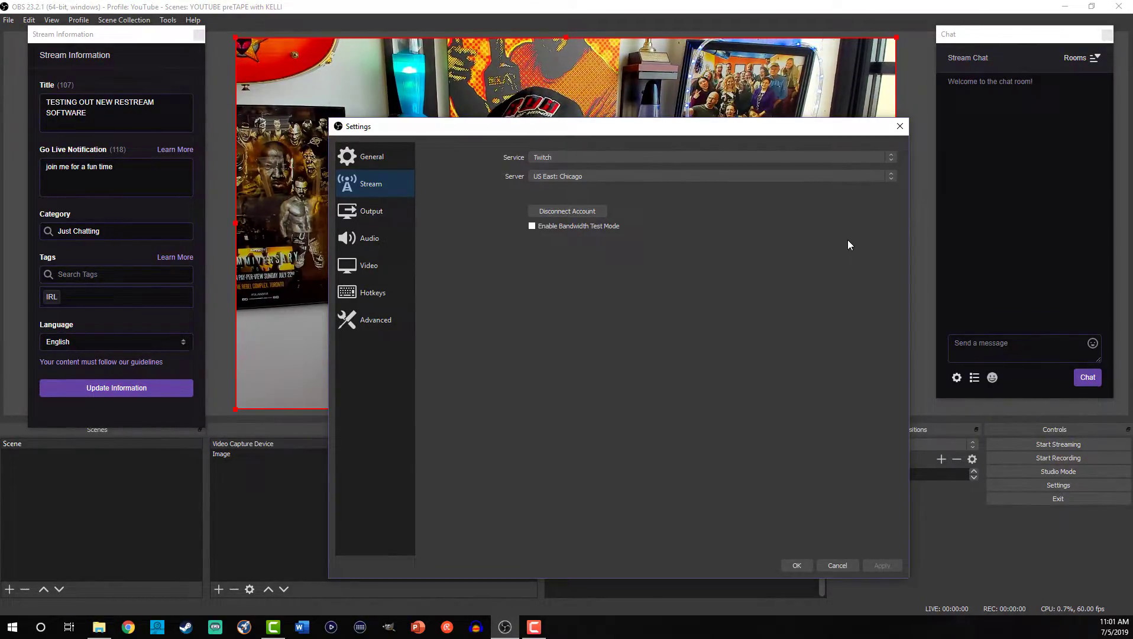
{"action": "key", "text": "Escape"}
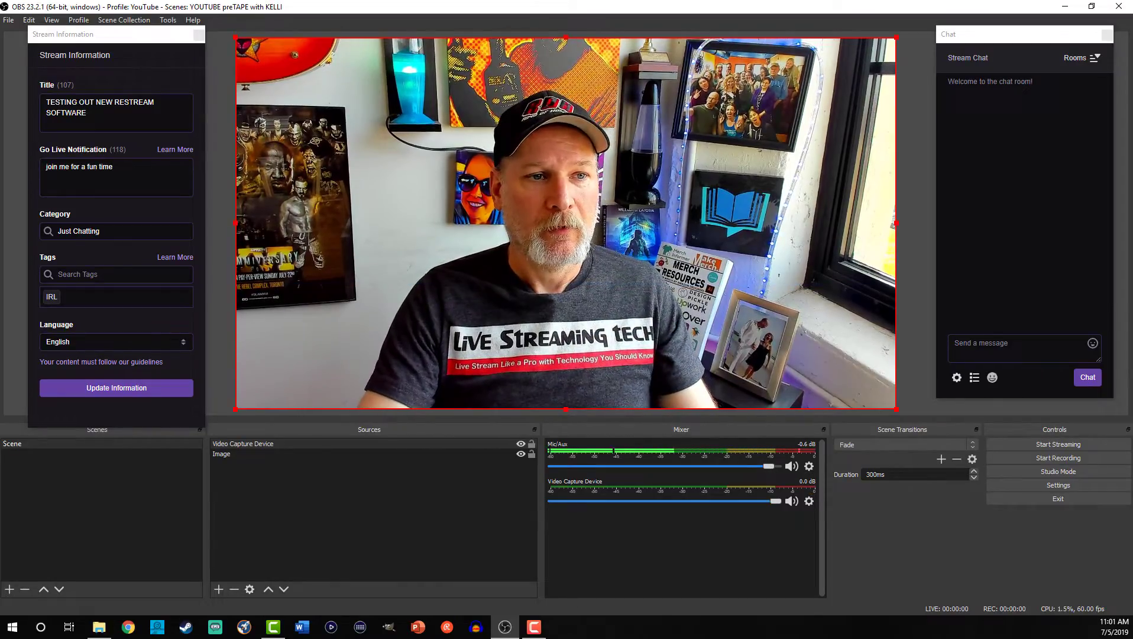
{"action": "left_click", "coordinate": [89, 113]}
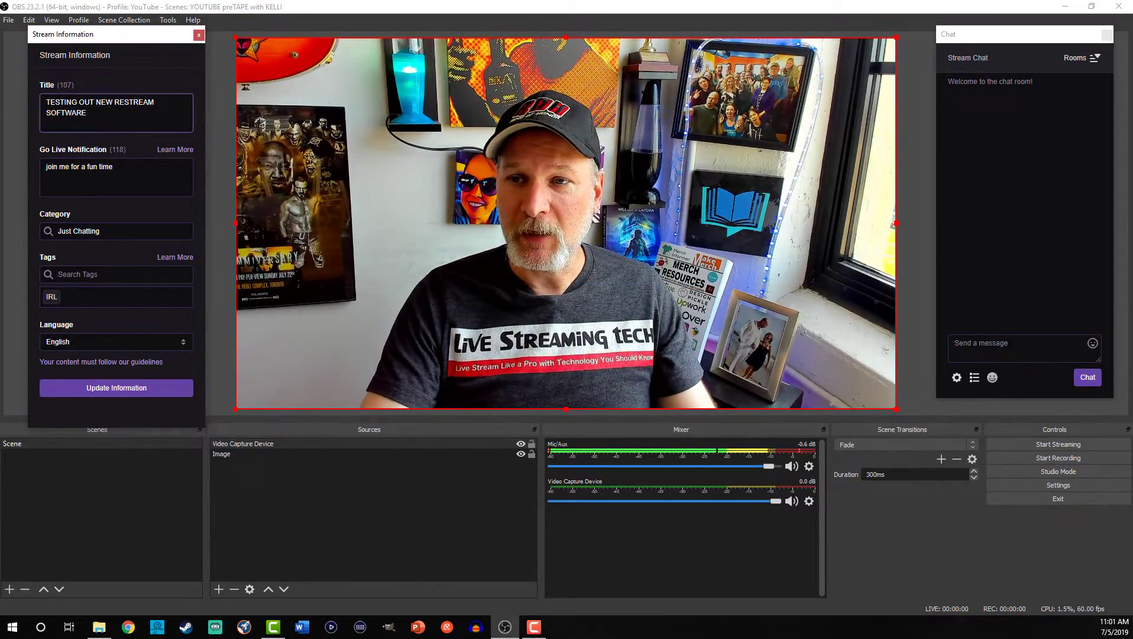
{"action": "left_click", "coordinate": [980, 213]}
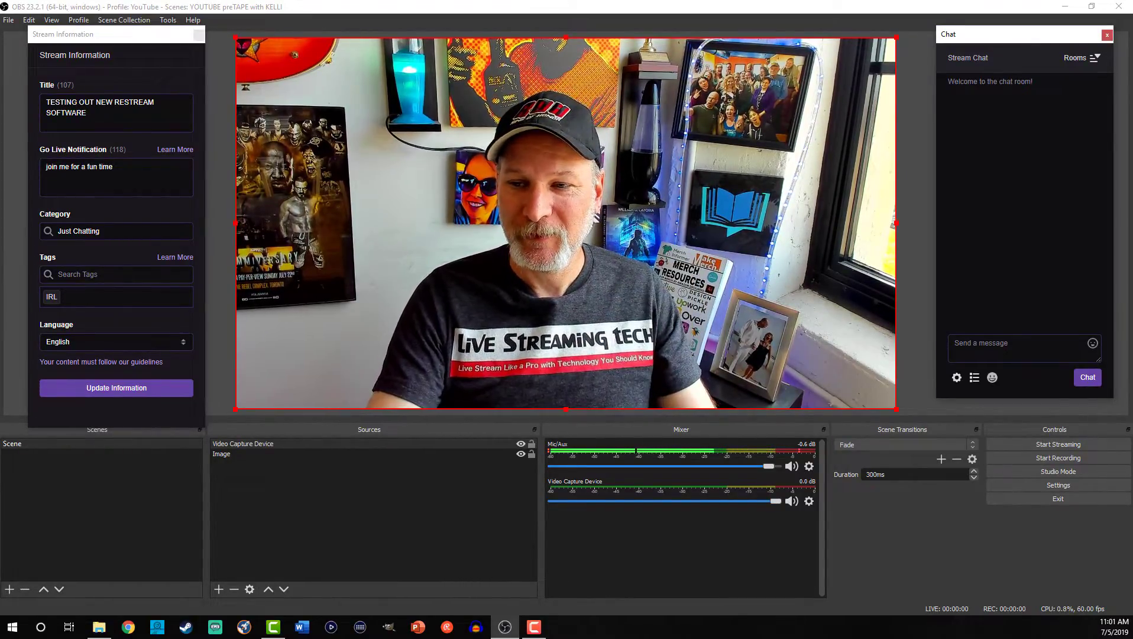
{"action": "left_click", "coordinate": [1014, 351]}
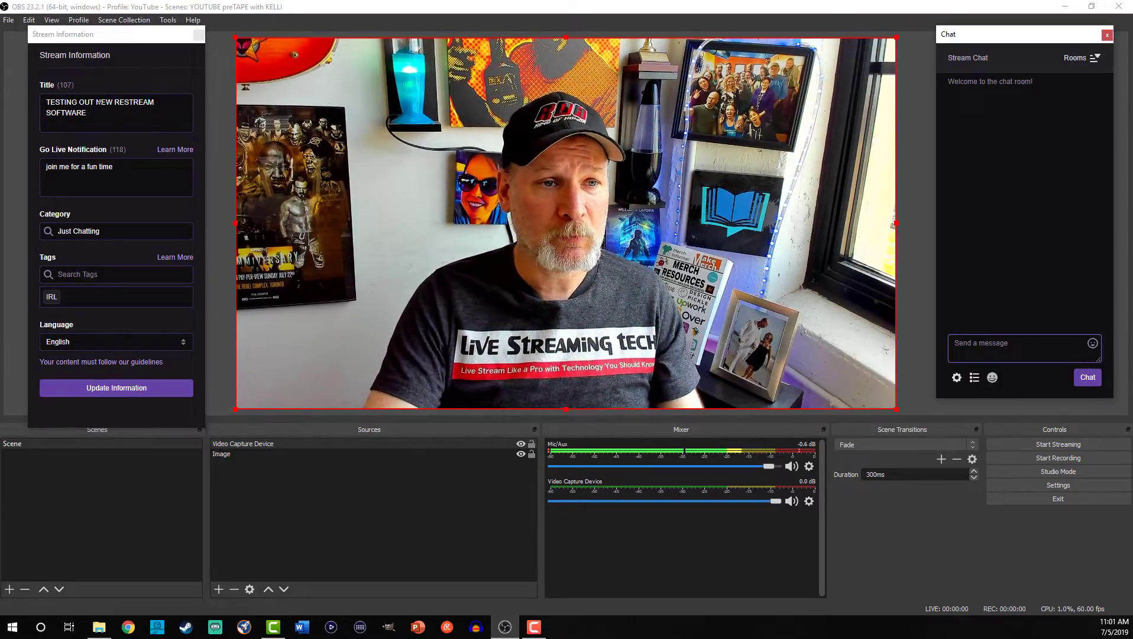
Set the title 'Testing out OBS Studio' and go-live notification 'This is just a test', then update.
{"action": "left_click_drag", "start_coordinate": [86, 112], "coordinate": [47, 102]}
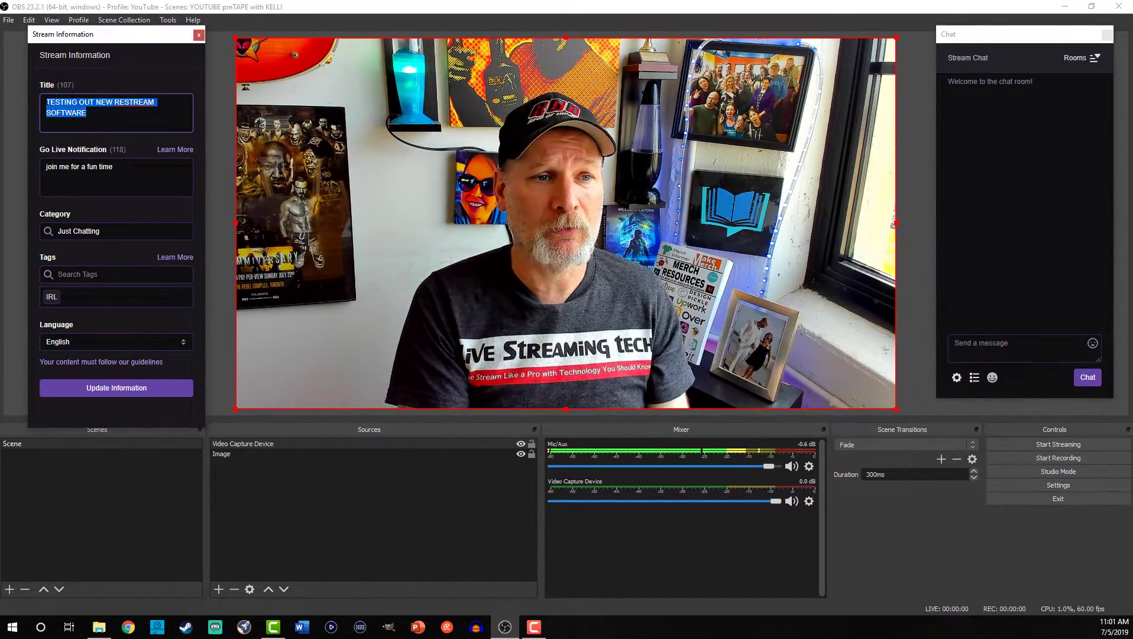
{"action": "type", "text": "T"}
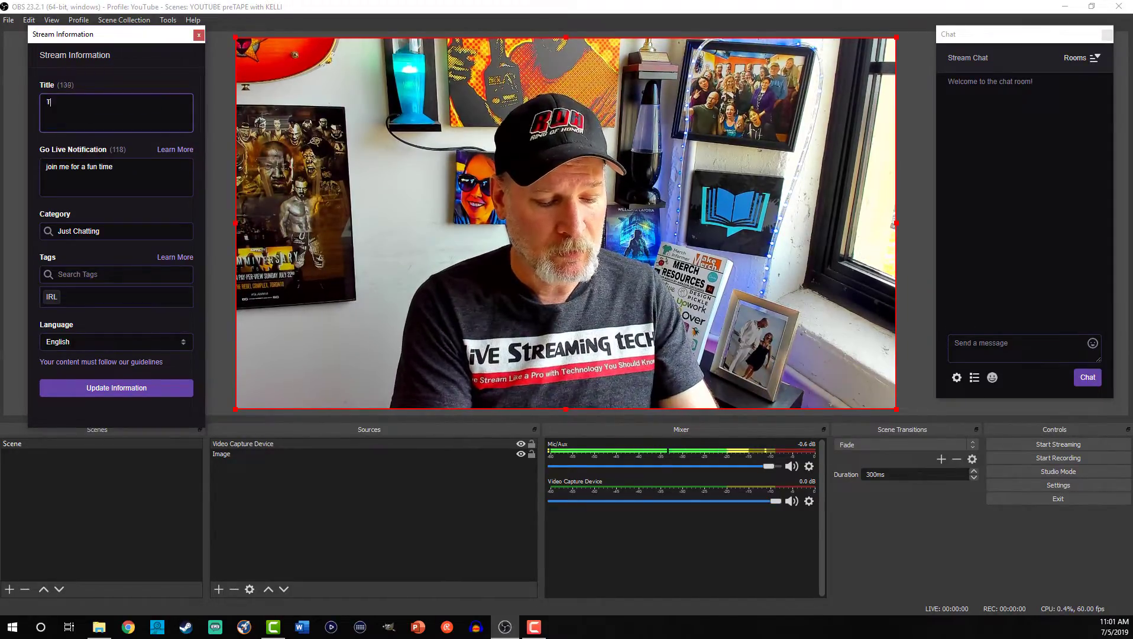
{"action": "type", "text": "Esting"}
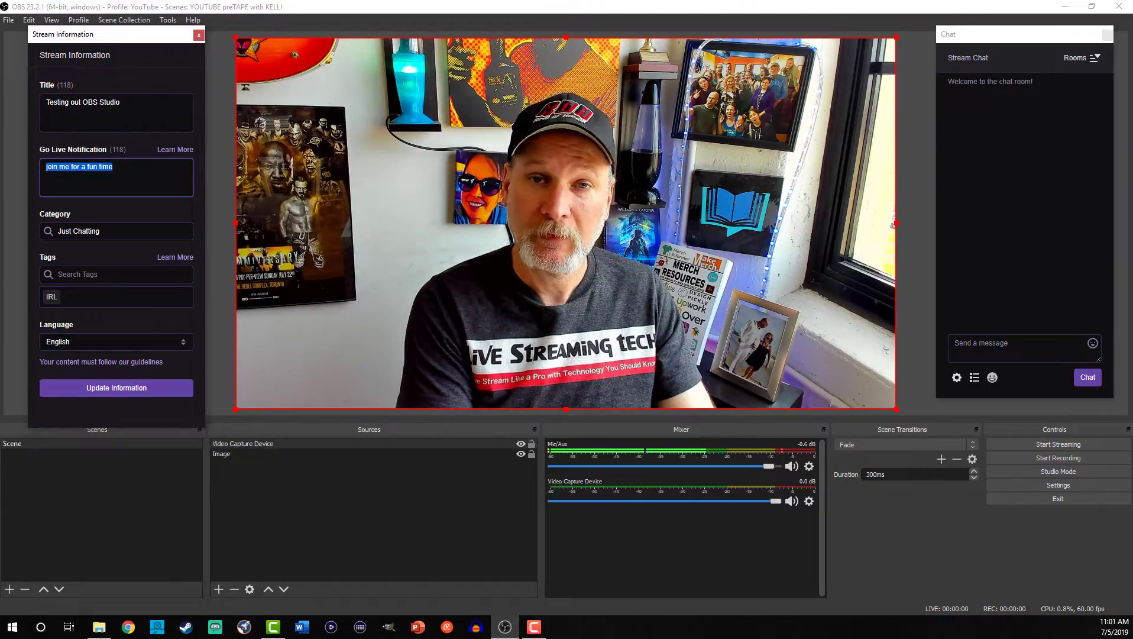
{"action": "type", "text": "This is just a "}
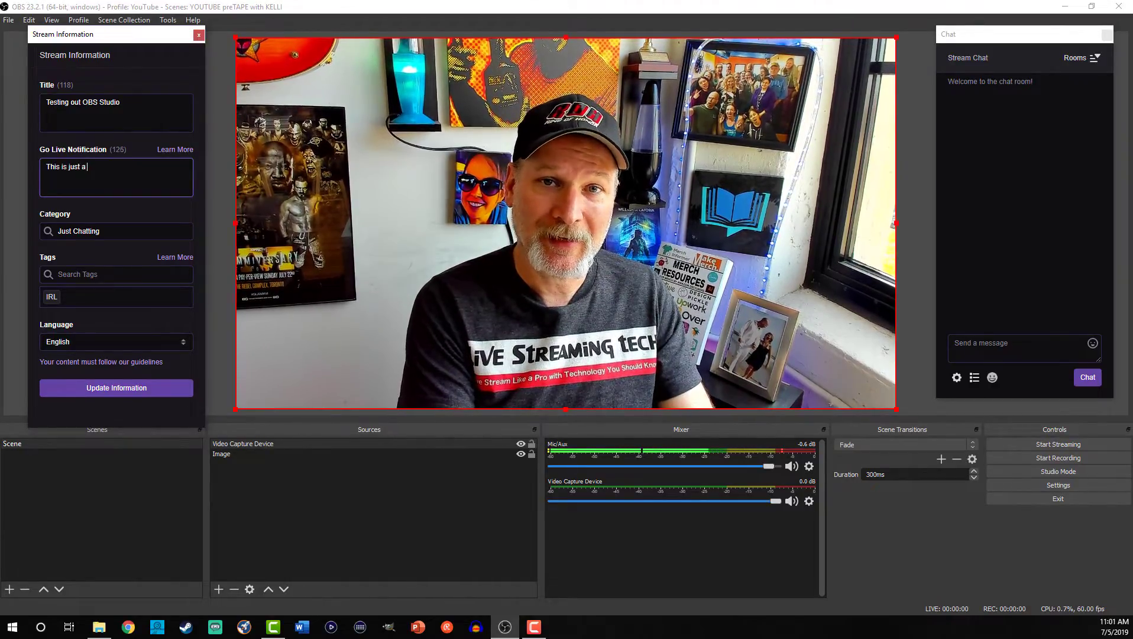
{"action": "type", "text": "test"}
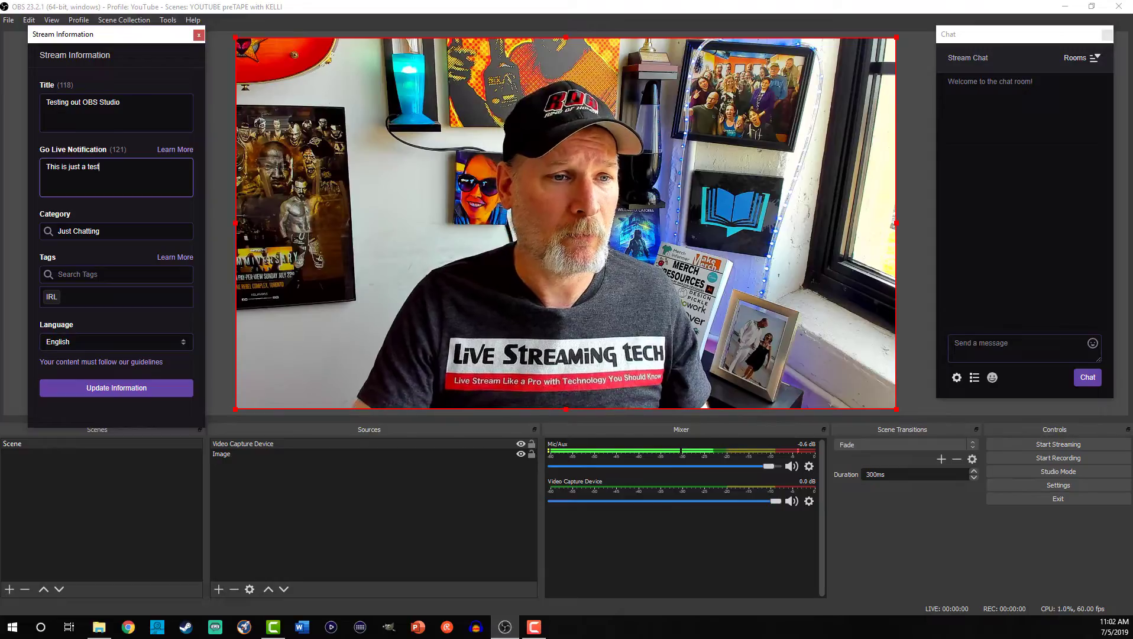
{"action": "left_click", "coordinate": [143, 388]}
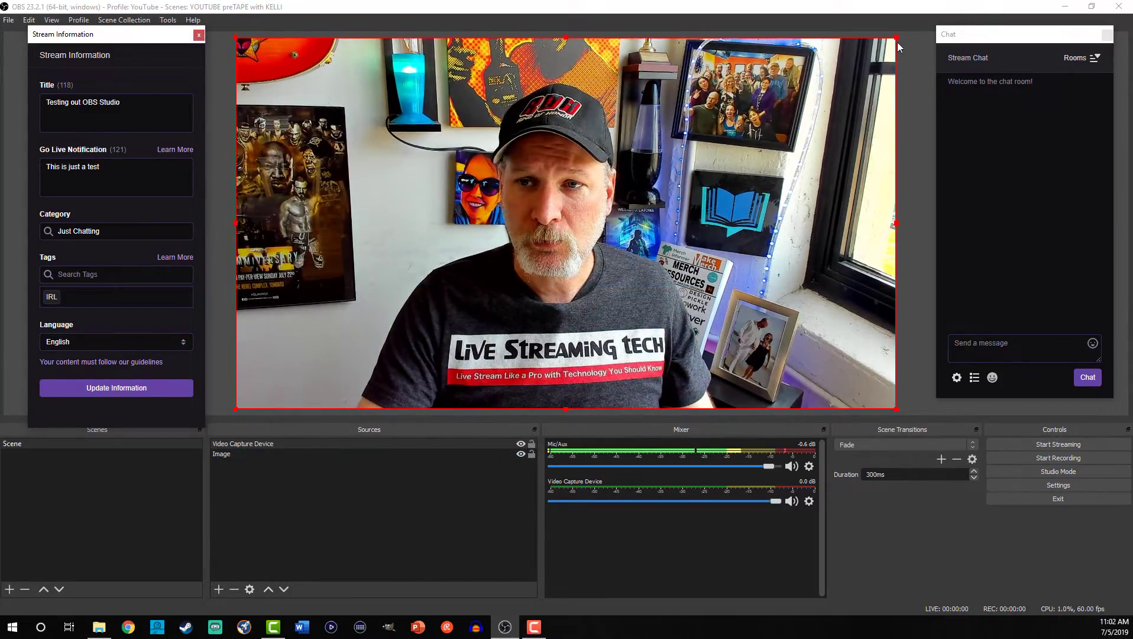
Shrink the Video Capture Device into a small box in the bottom-left corner.
{"action": "left_click_drag", "start_coordinate": [897, 37], "coordinate": [381, 251]}
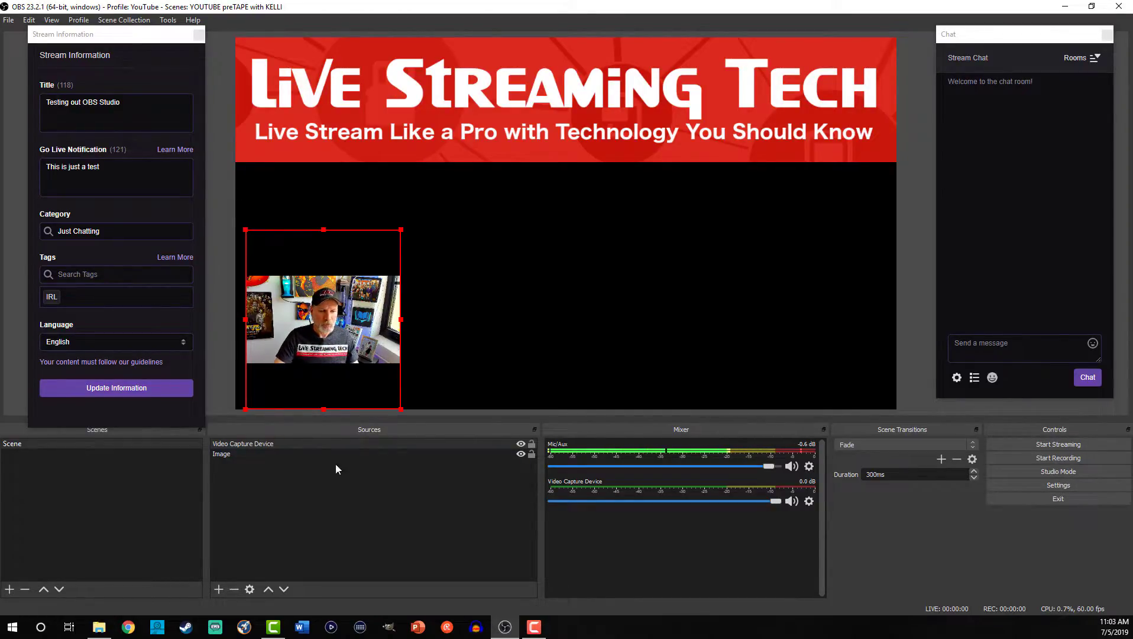
Add a new Image source named 'Overlay' to the scene.
{"action": "left_click", "coordinate": [283, 453]}
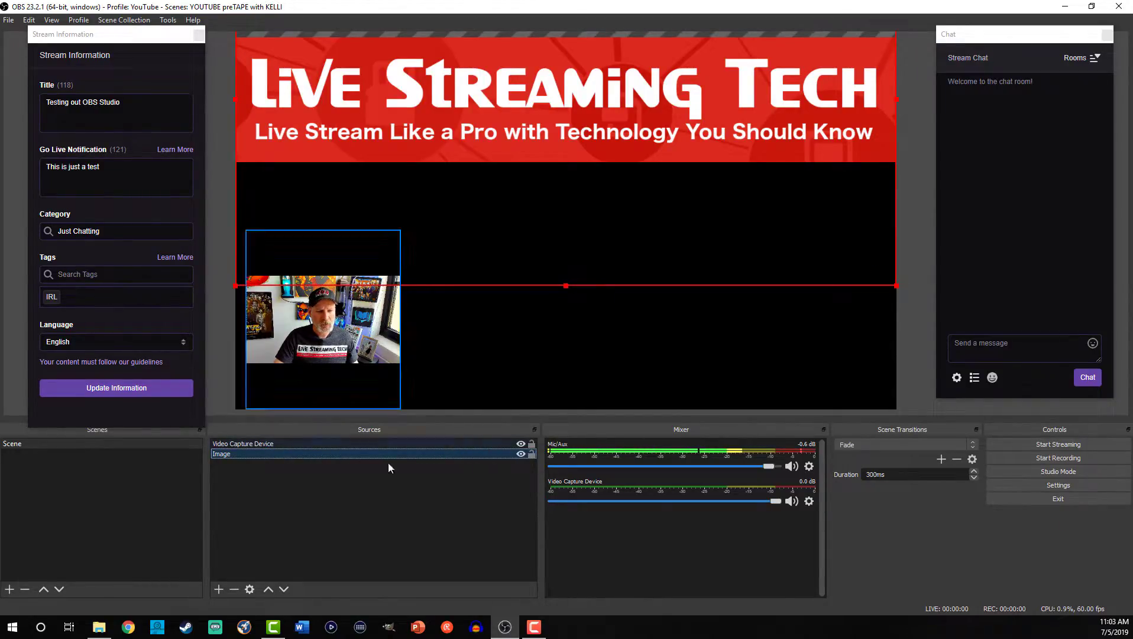
{"action": "left_click", "coordinate": [218, 589]}
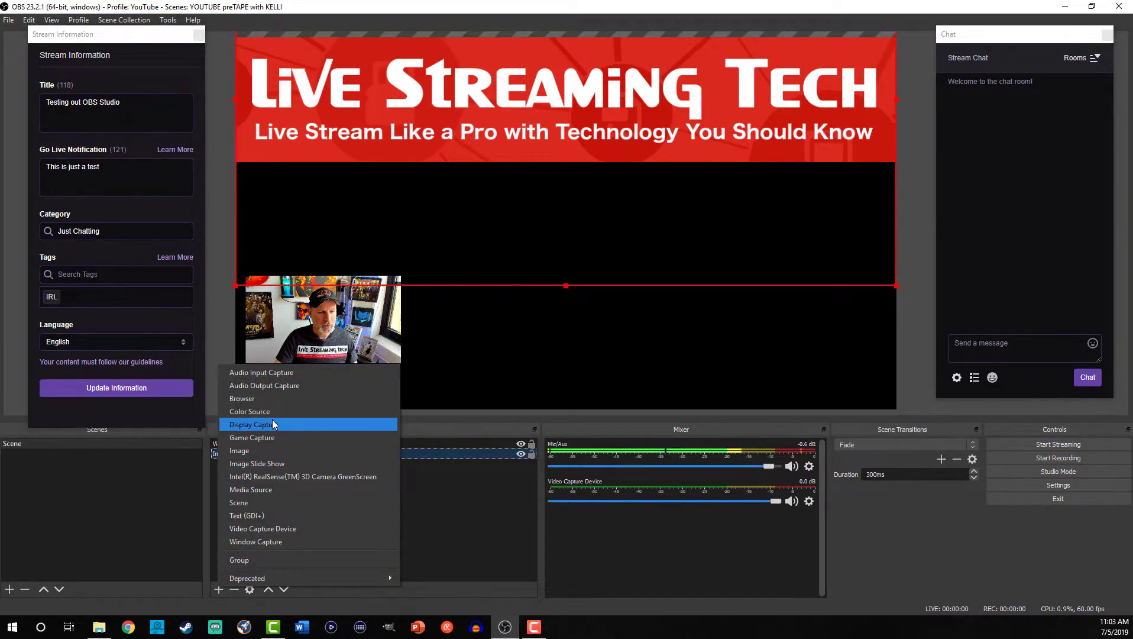
{"action": "left_click", "coordinate": [270, 452]}
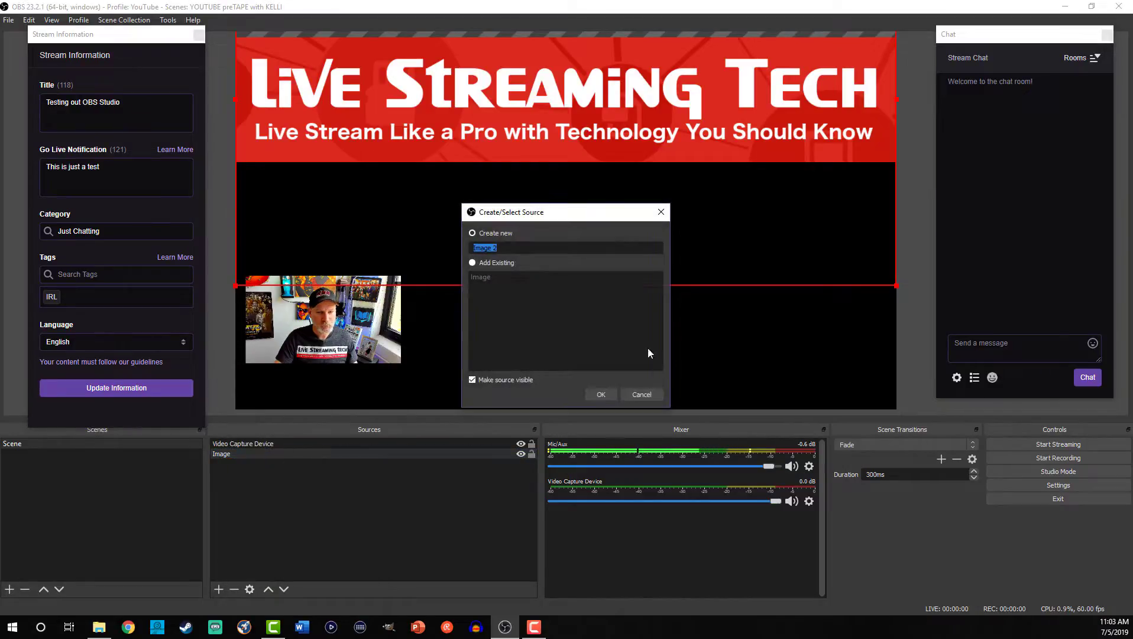
{"action": "type", "text": "Over"}
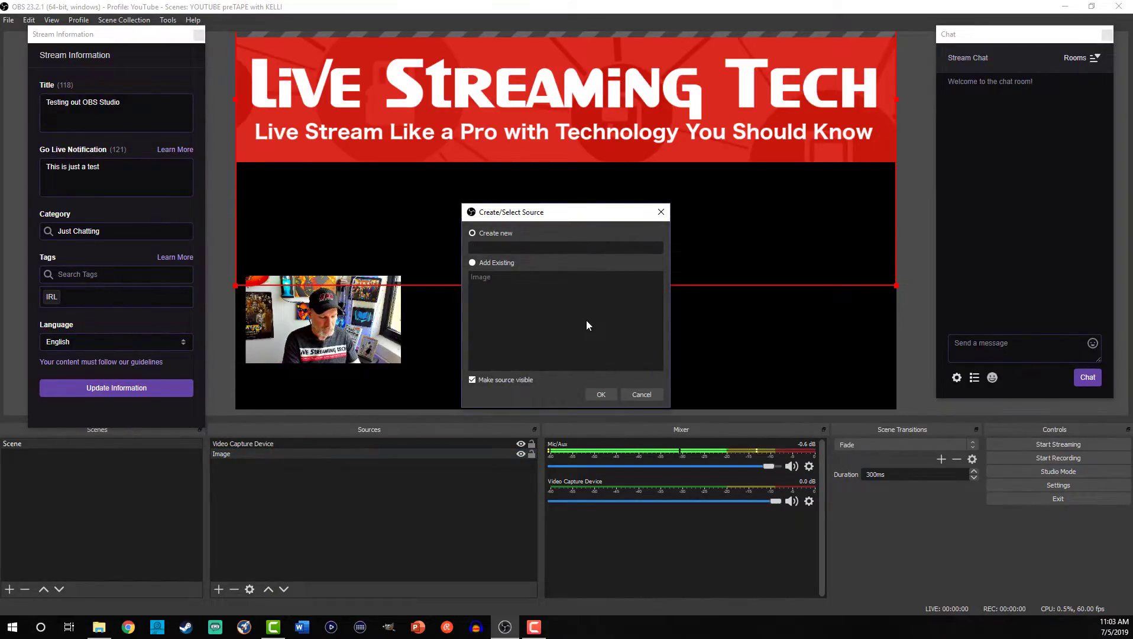
{"action": "type", "text": "lay"}
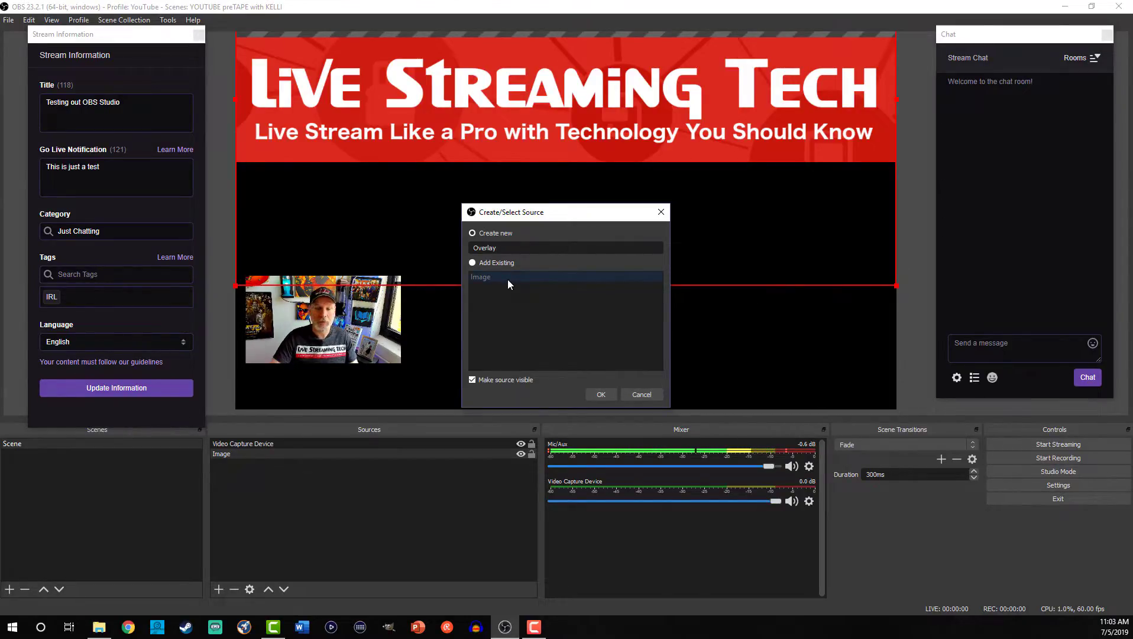
{"action": "left_click", "coordinate": [601, 395]}
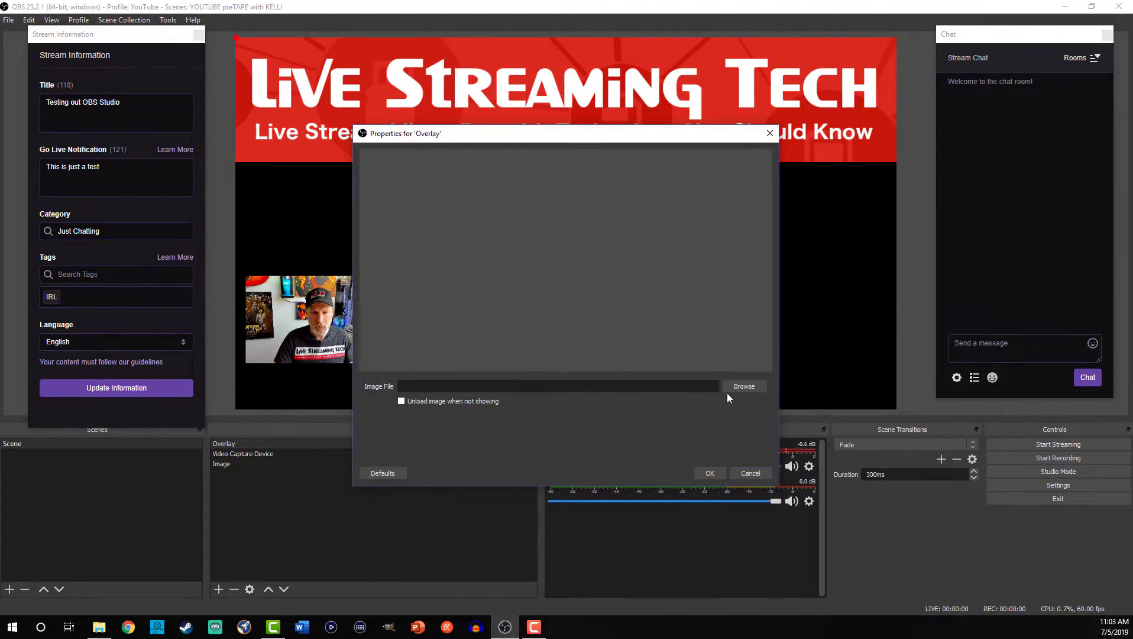
Load D:/YT LST/Overlay/LSTOverlay.png as the Overlay source's image.
{"action": "left_click", "coordinate": [743, 387]}
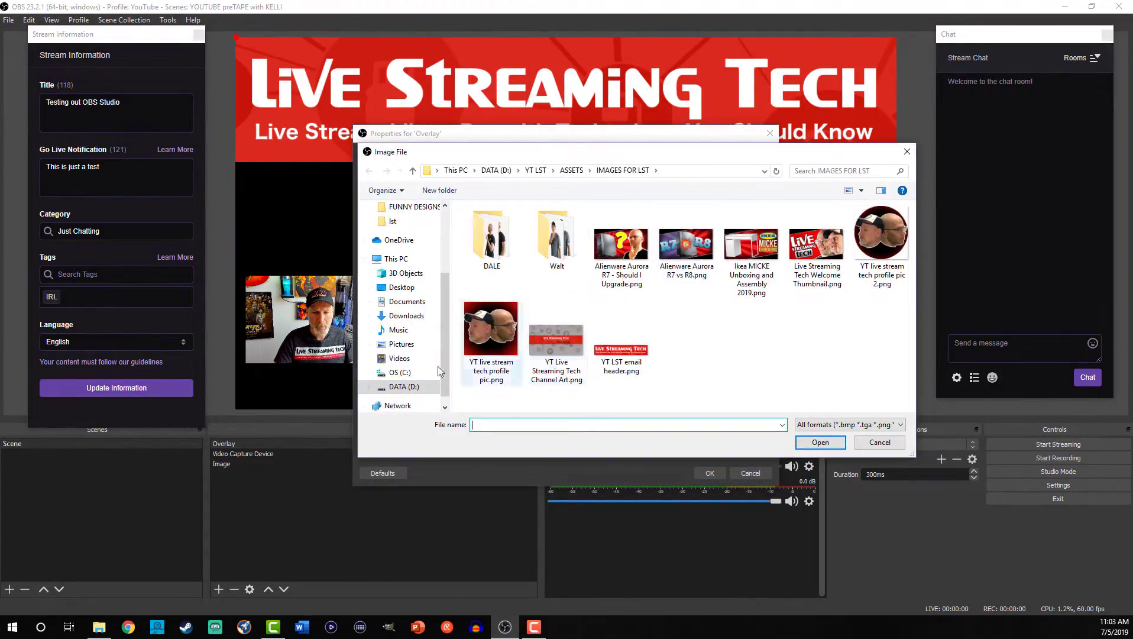
{"action": "left_click", "coordinate": [421, 388]}
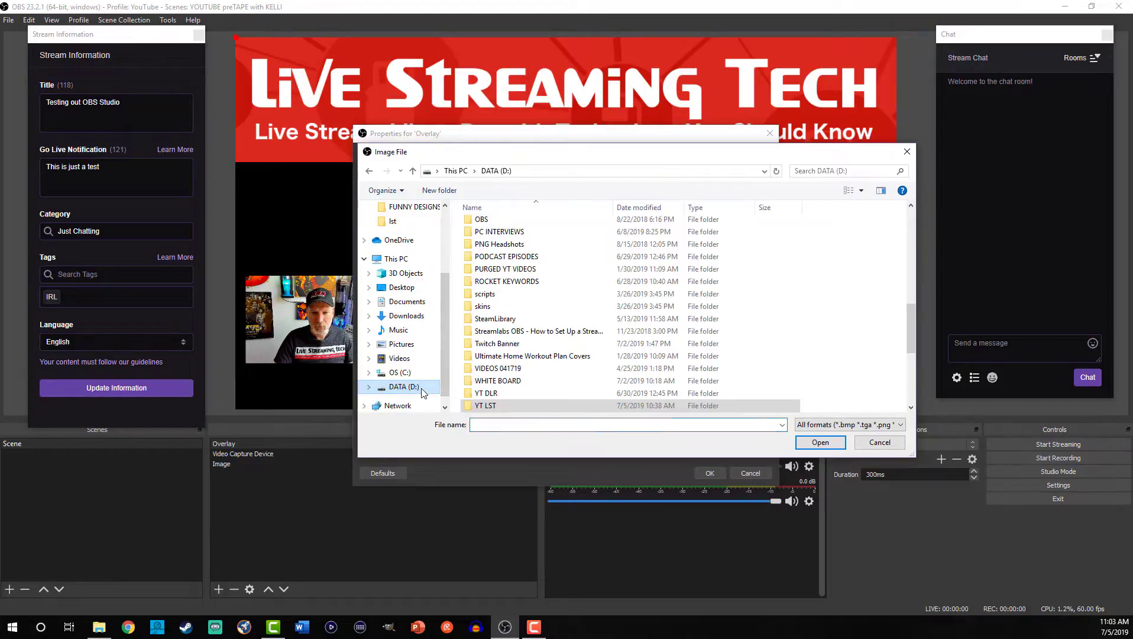
{"action": "double_click", "coordinate": [503, 407]}
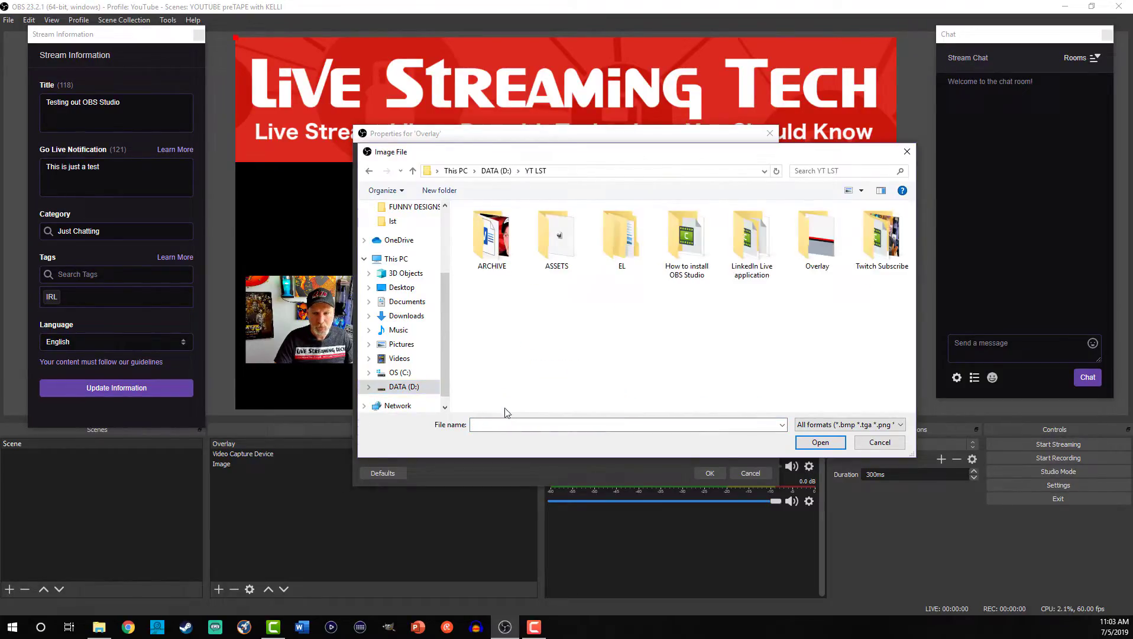
{"action": "double_click", "coordinate": [817, 240]}
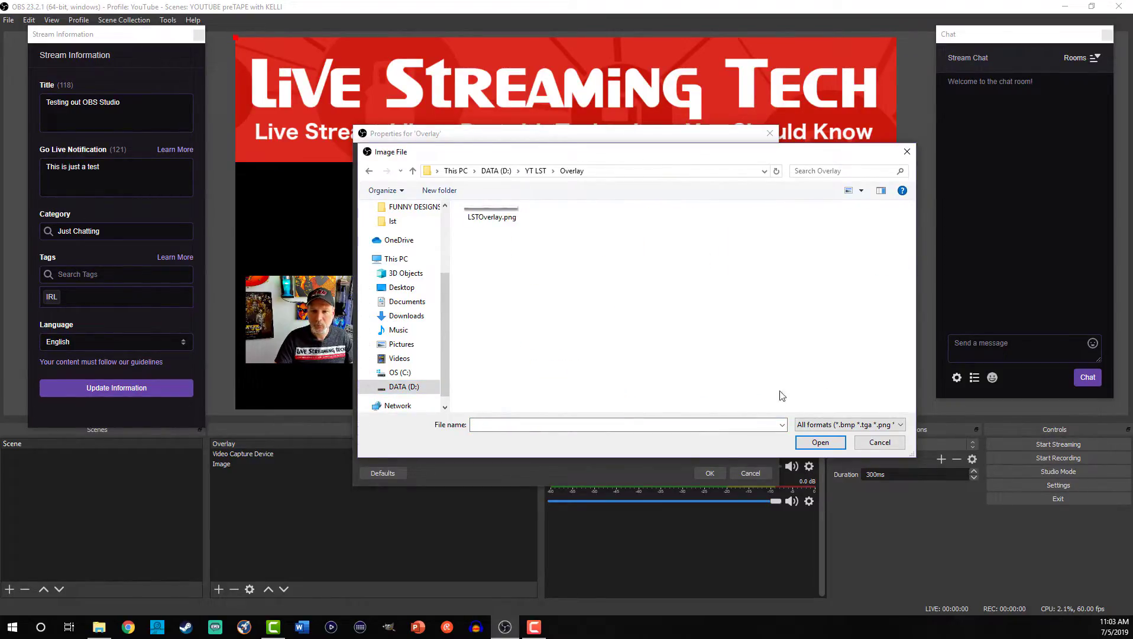
{"action": "left_click", "coordinate": [827, 444]}
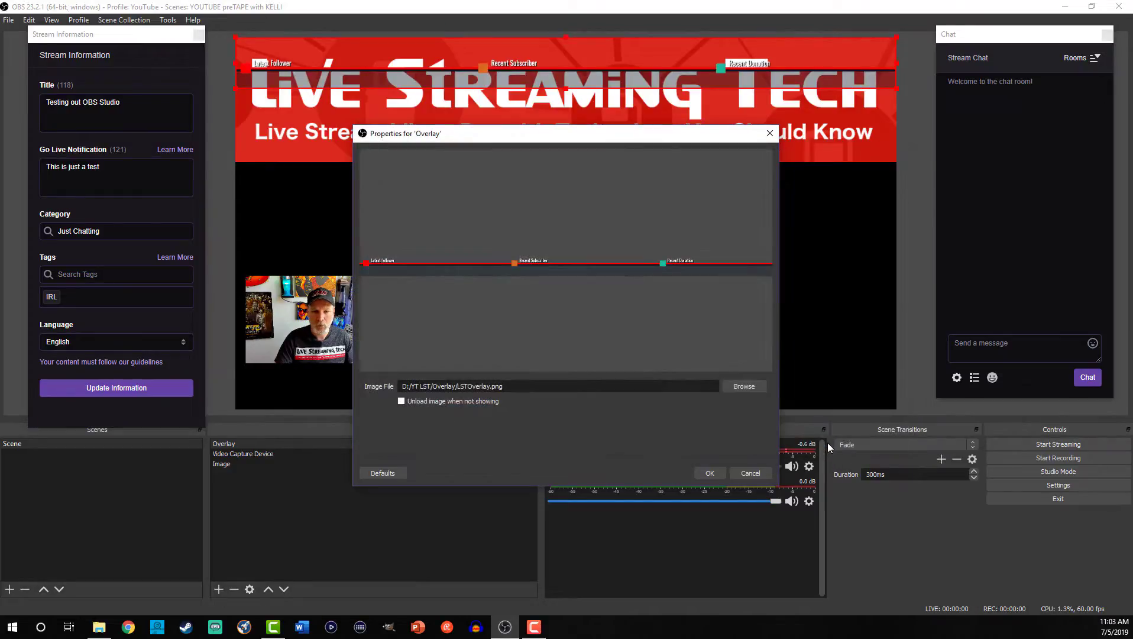
Confirm the Overlay properties and move the red overlay bar to the bottom of the scene.
{"action": "left_click", "coordinate": [711, 471]}
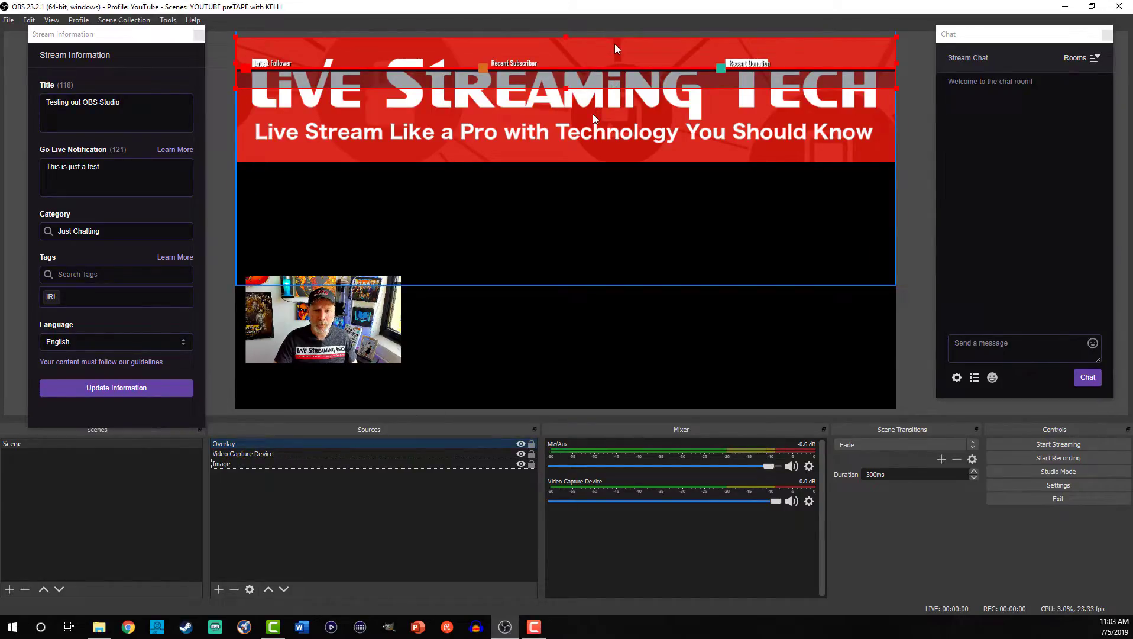
{"action": "left_click_drag", "start_coordinate": [615, 48], "coordinate": [614, 366]}
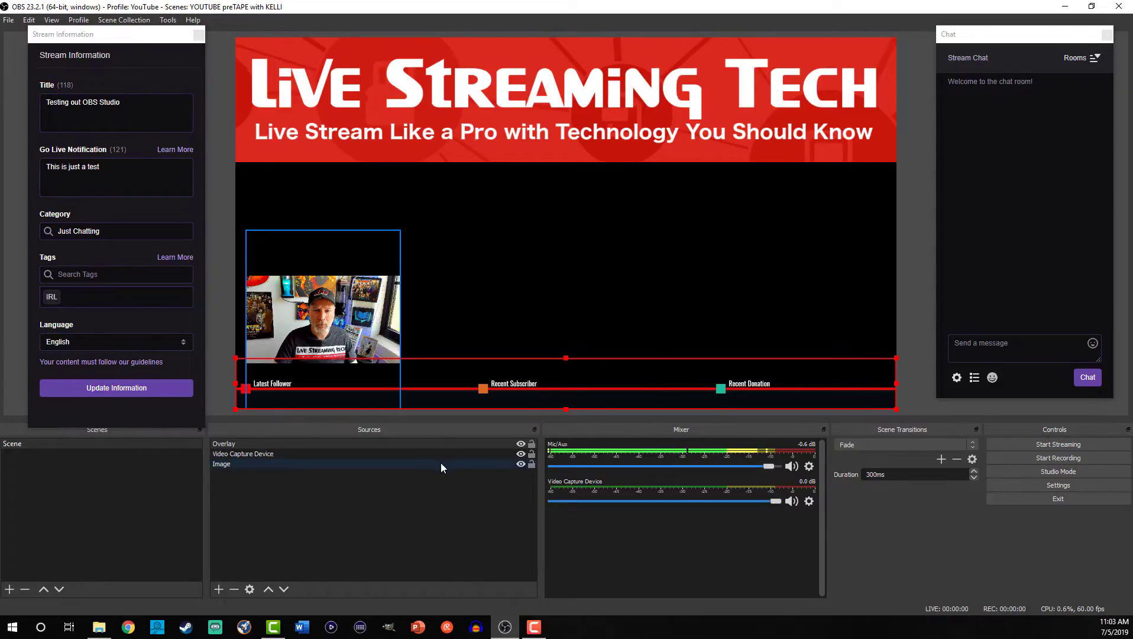
{"action": "left_click", "coordinate": [445, 489]}
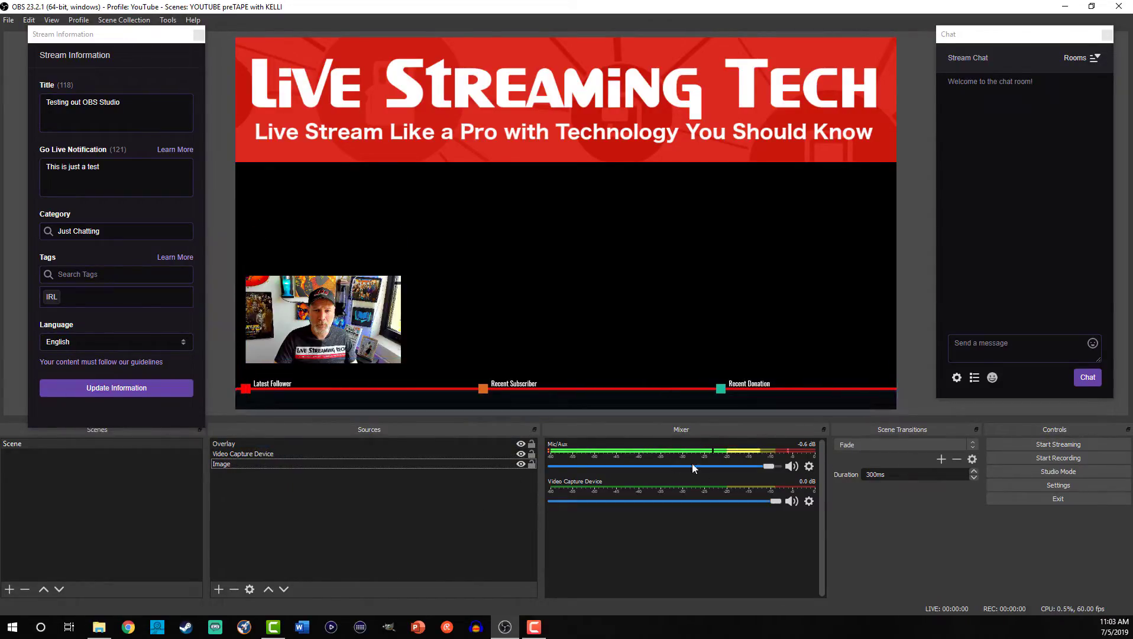